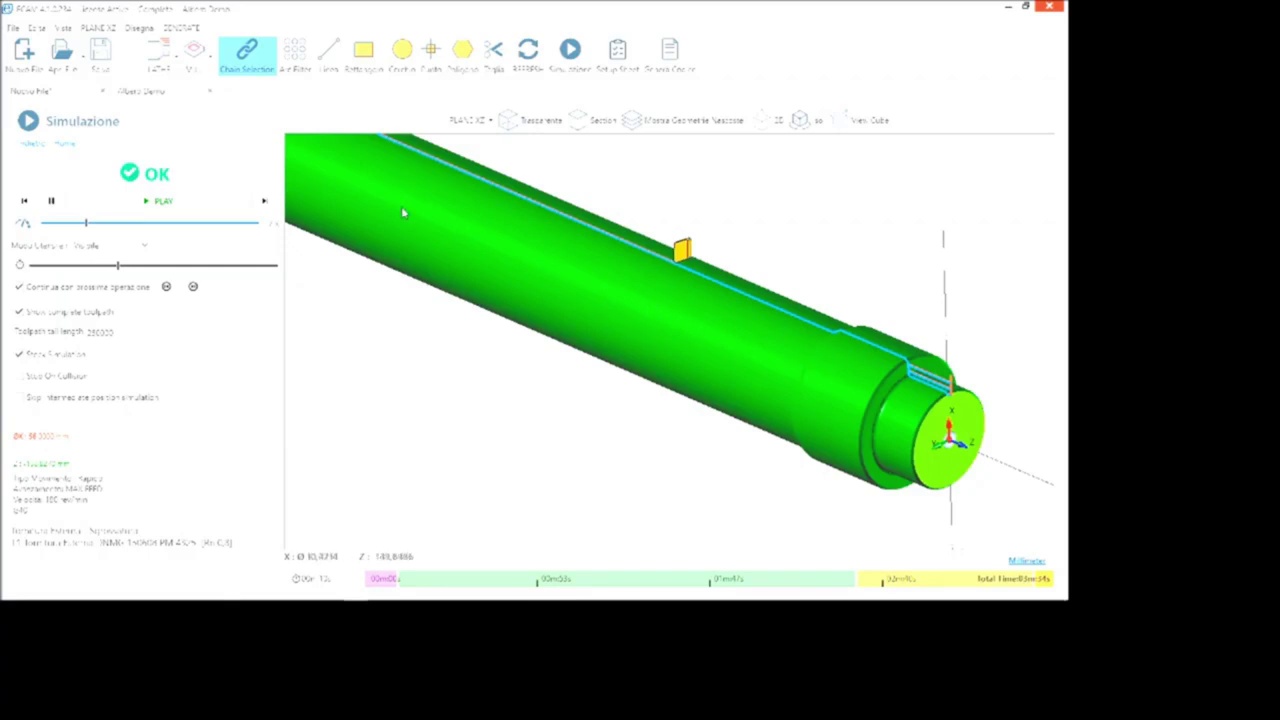
- Generate the G-code file Albero Demo.nc from the Genera Codice settings
click(199, 30)
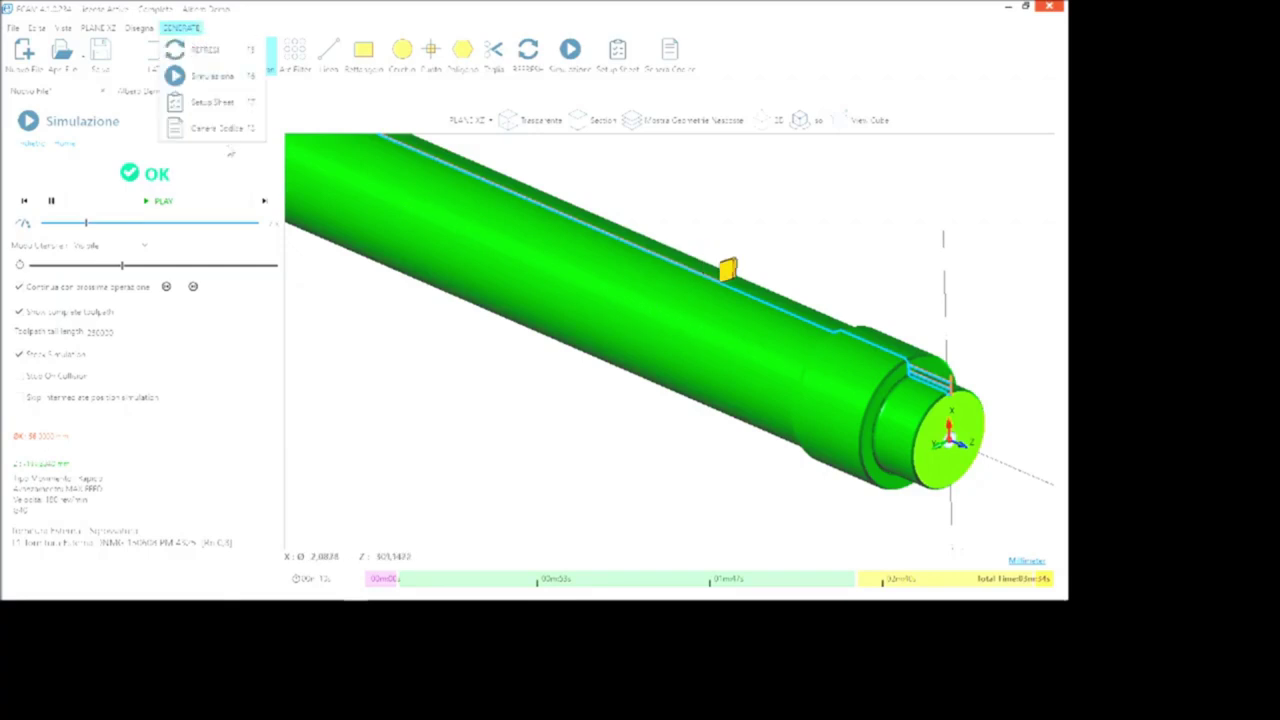
click(211, 130)
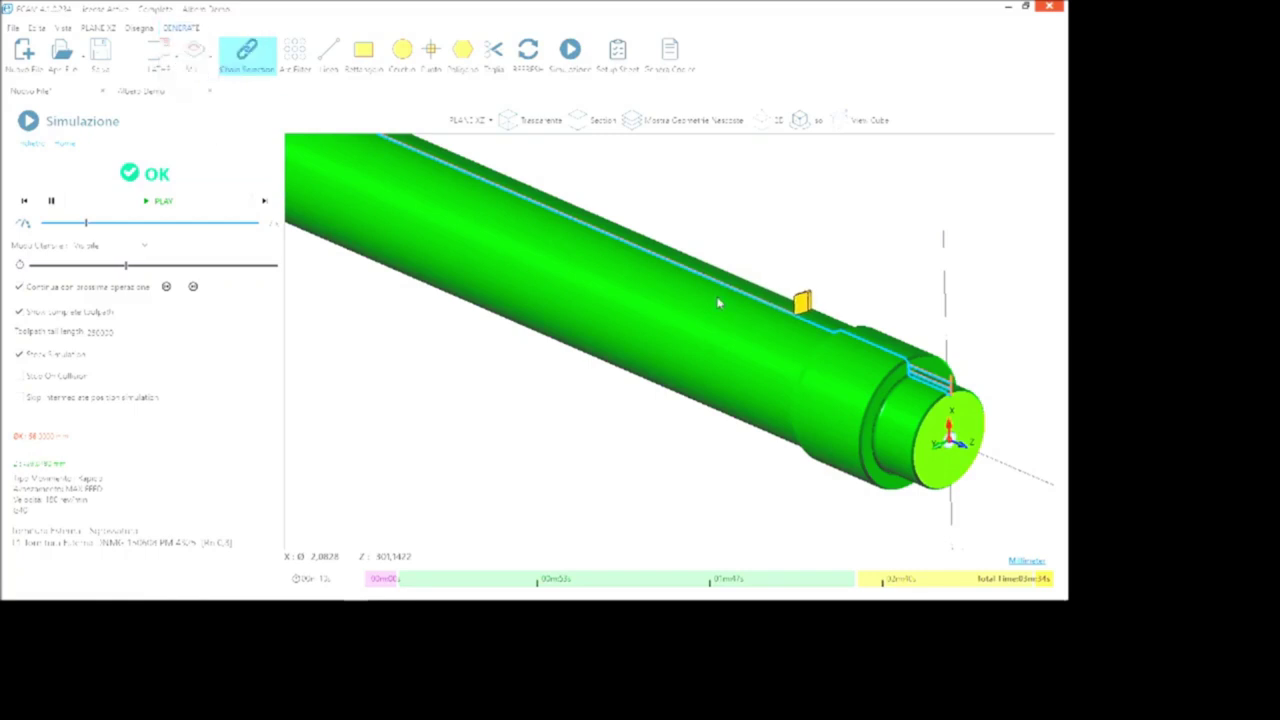
click(685, 348)
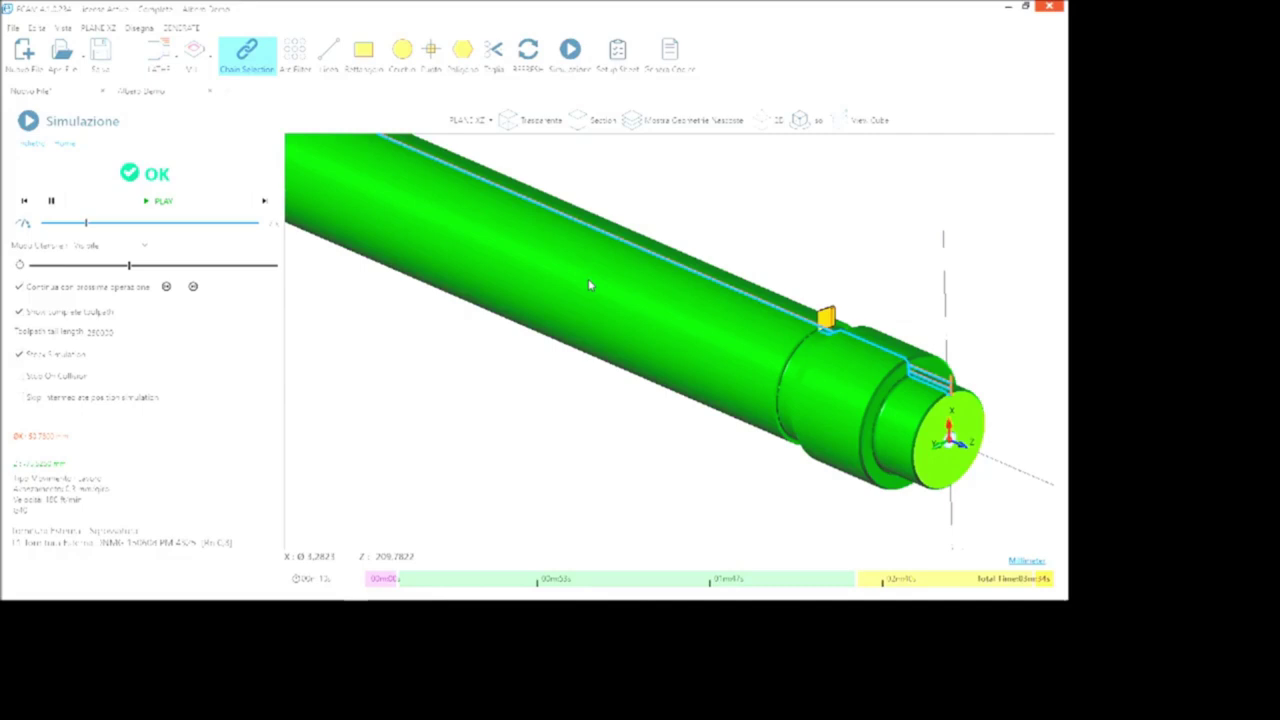
- Scroll through the Albero Demo.nc G-code listing in Notepad, then close it
scroll(217, 294, down, 5)
scroll(217, 294, down, 5)
scroll(226, 314, down, 5)
scroll(228, 316, down, 5)
scroll(228, 316, down, 5)
scroll(234, 320, down, 5)
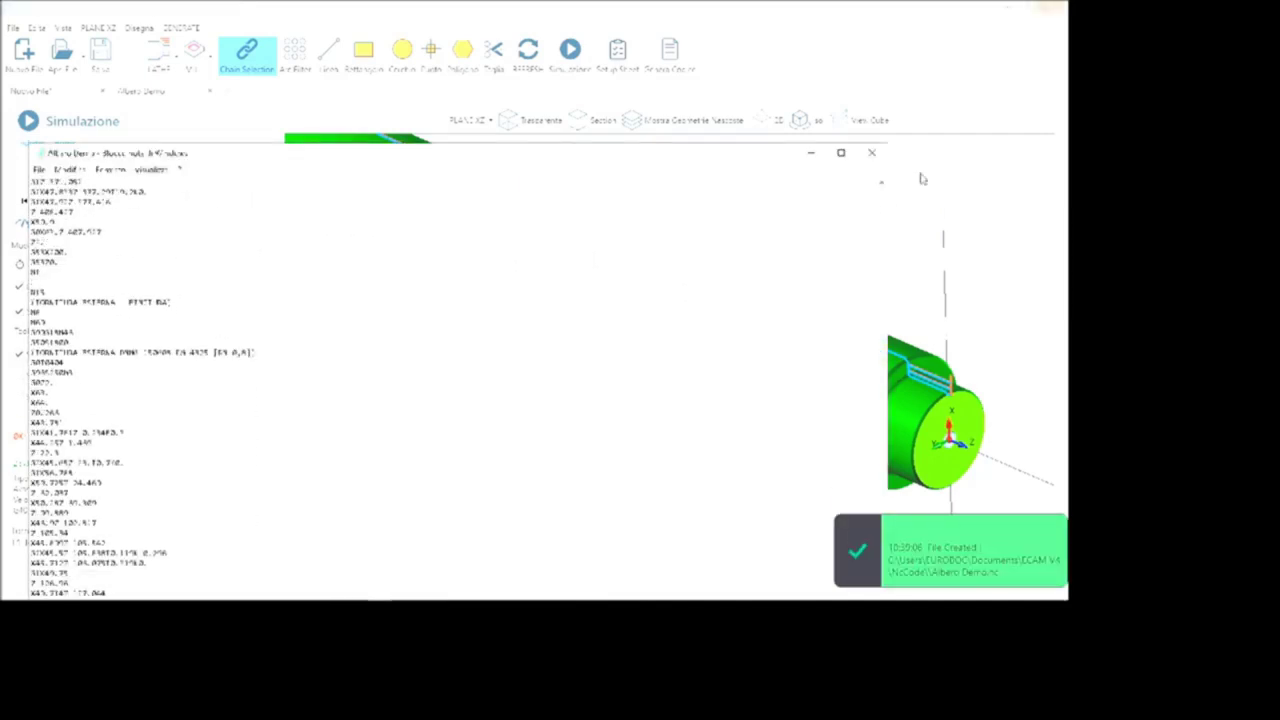
click(872, 154)
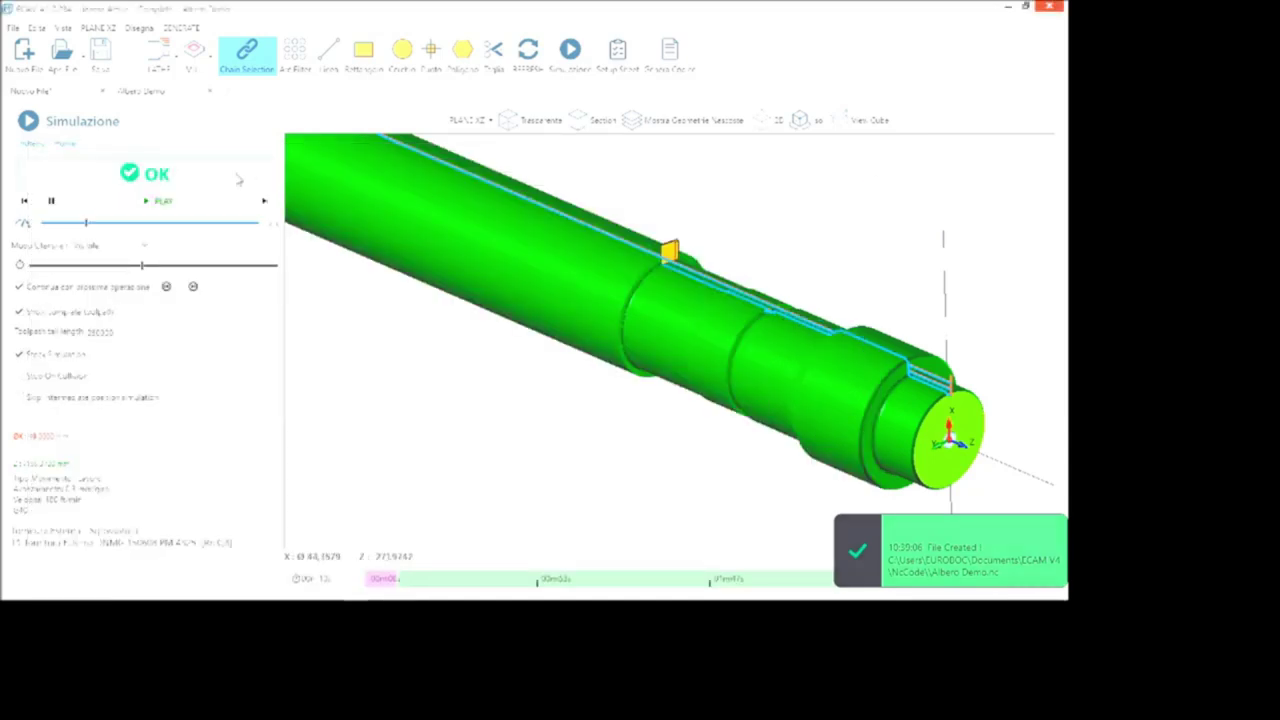
- Exit the simulation to the Home operations list and orbit the shaft to view its hex end
key(Escape)
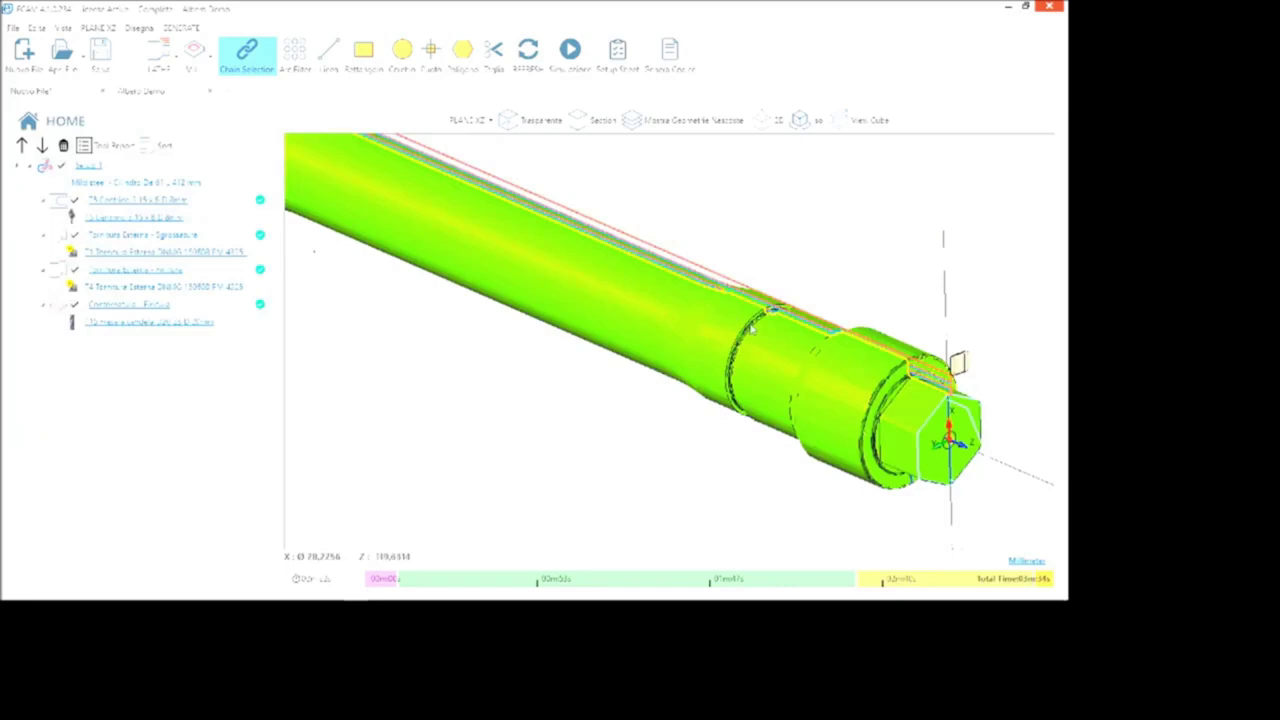
mouse_move(689, 323)
middle_down()
mouse_move(643, 322)
mouse_move(733, 307)
mouse_move(751, 287)
middle_up()
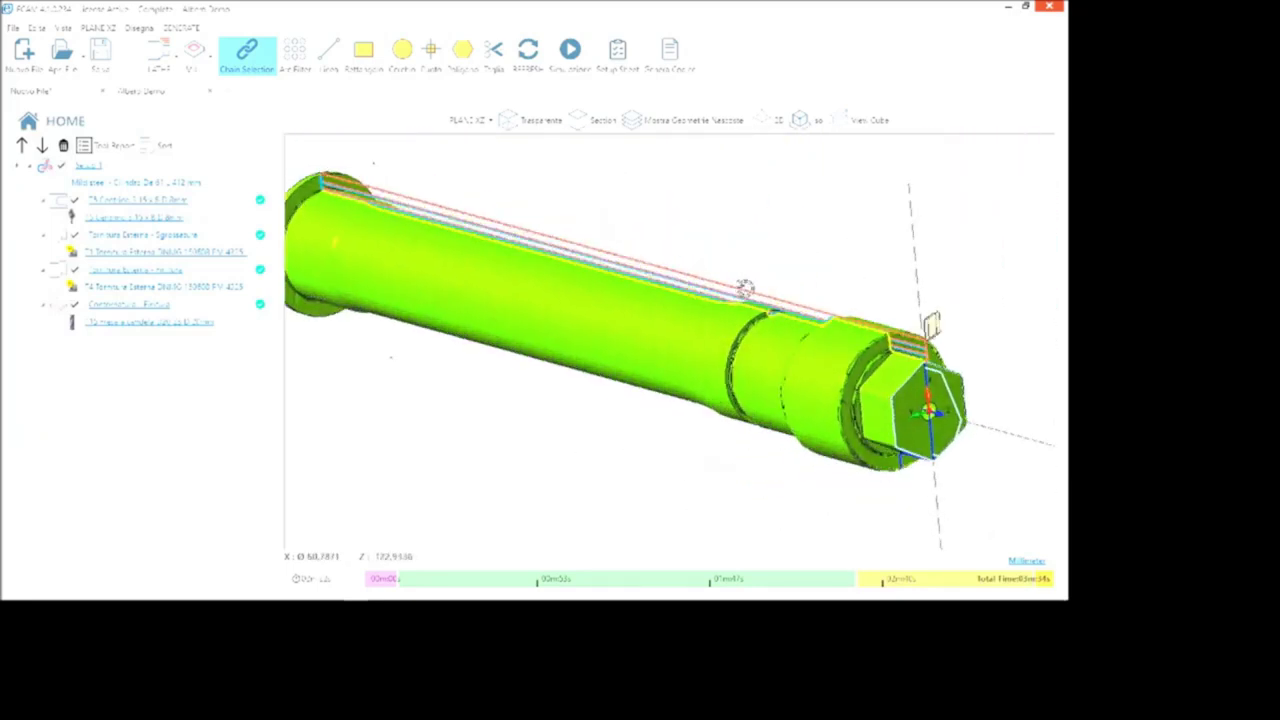
middle_drag(753, 291, 757, 309)
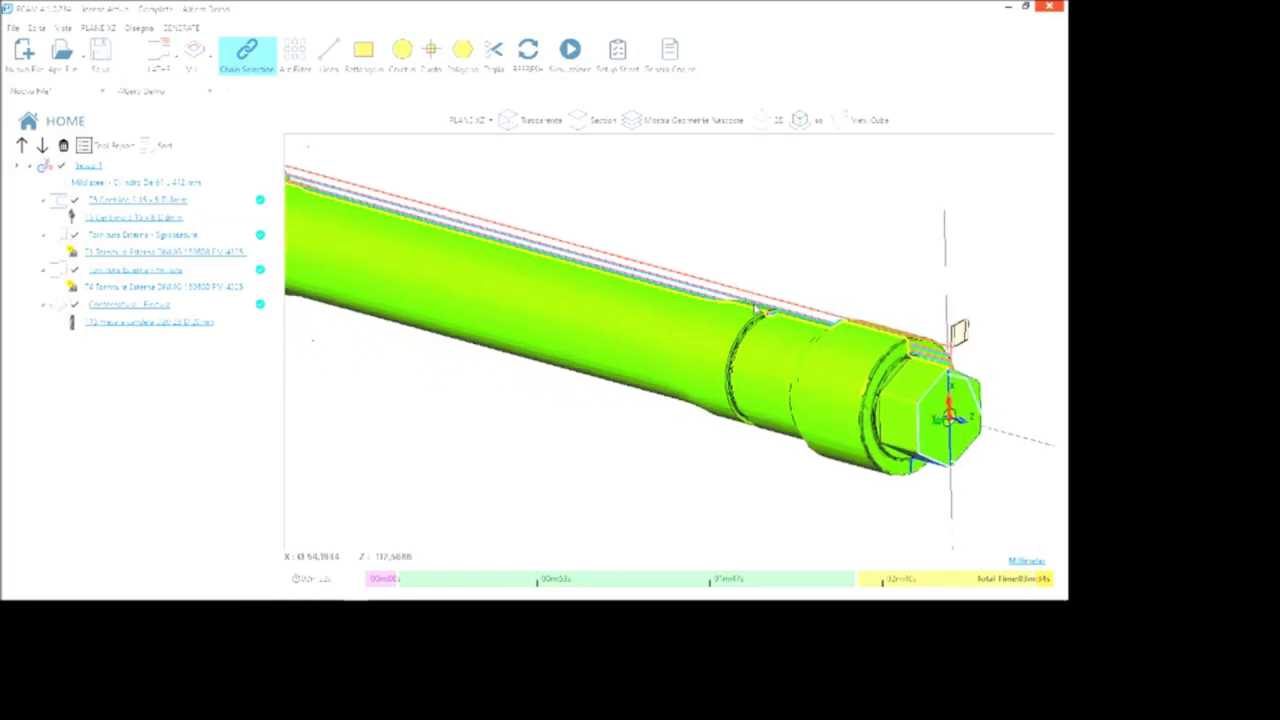